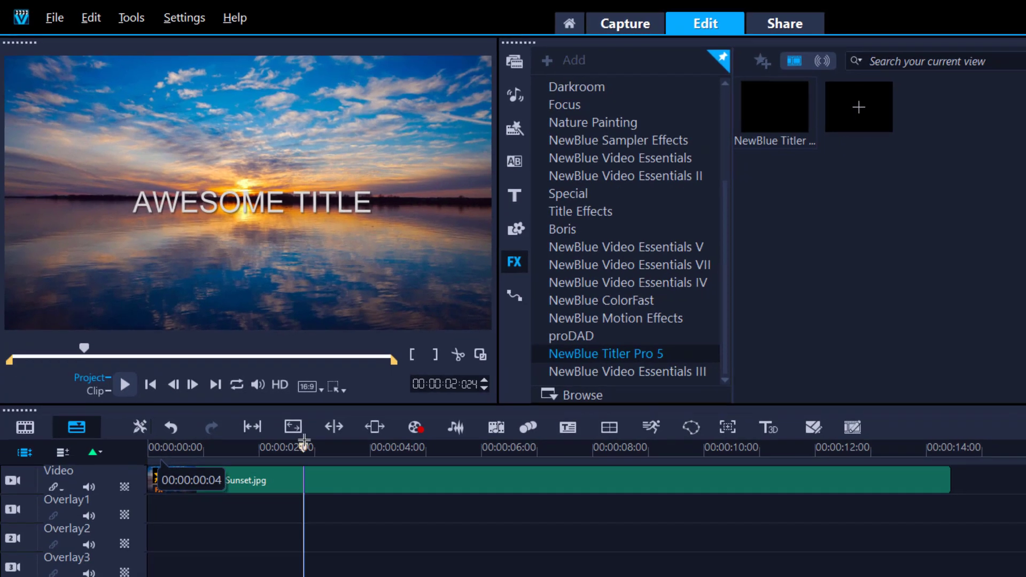
Scrub through the finished example to preview the title over the sunset.
{"action": "left_click_drag", "start_coordinate": [311, 444], "coordinate": [843, 449]}
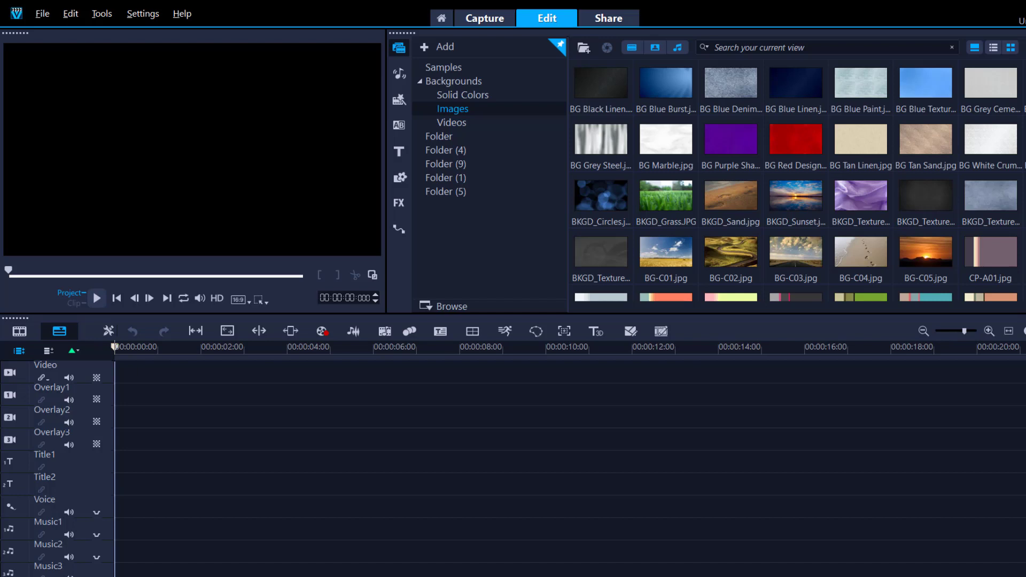
Put BKGD_Sunset.jpg at the start of the Video track, stretched to about 20 seconds, and show the filter effects.
{"action": "left_click_drag", "start_coordinate": [798, 199], "coordinate": [420, 367]}
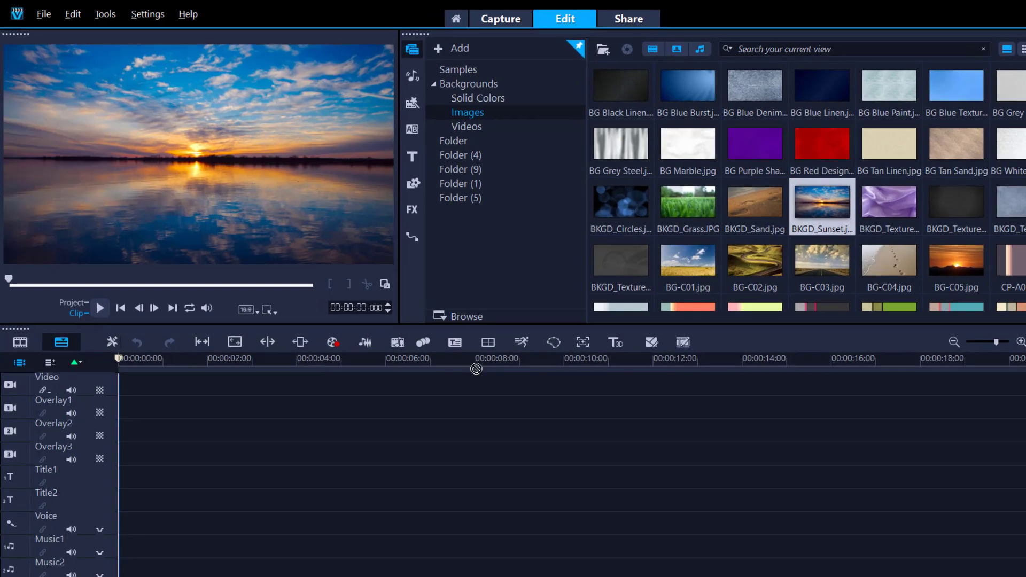
{"action": "left_click_drag", "start_coordinate": [458, 404], "coordinate": [450, 407]}
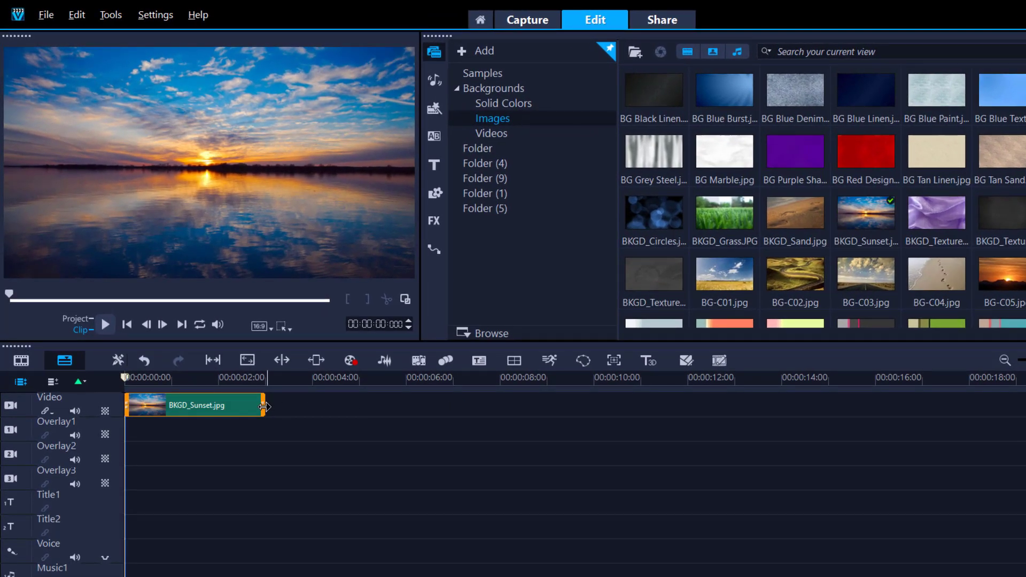
{"action": "left_click_drag", "start_coordinate": [264, 407], "coordinate": [1024, 406]}
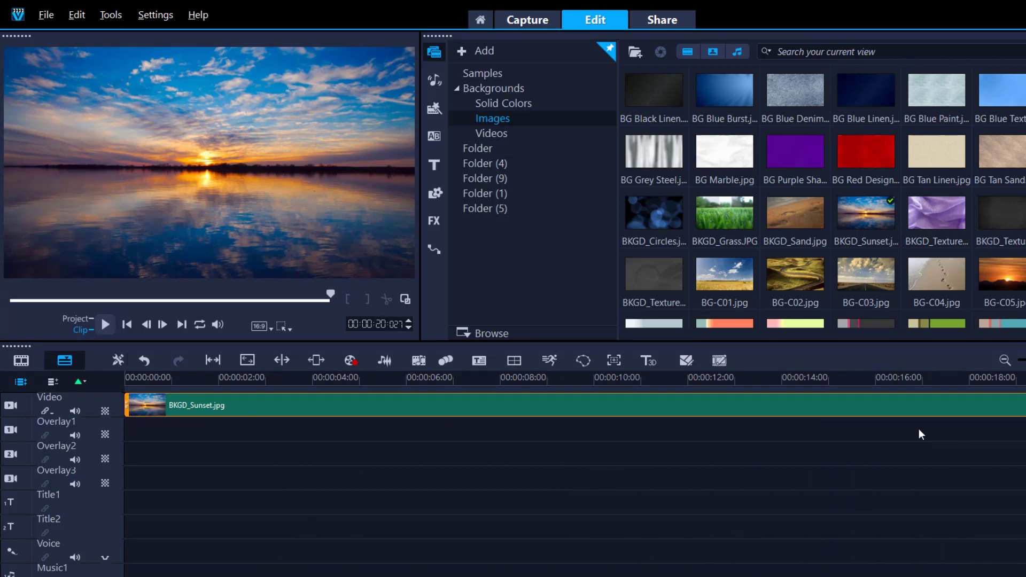
{"action": "left_click", "coordinate": [434, 222]}
{"action": "scroll", "coordinate": [487, 295], "scroll_direction": "down", "scroll_amount": 3}
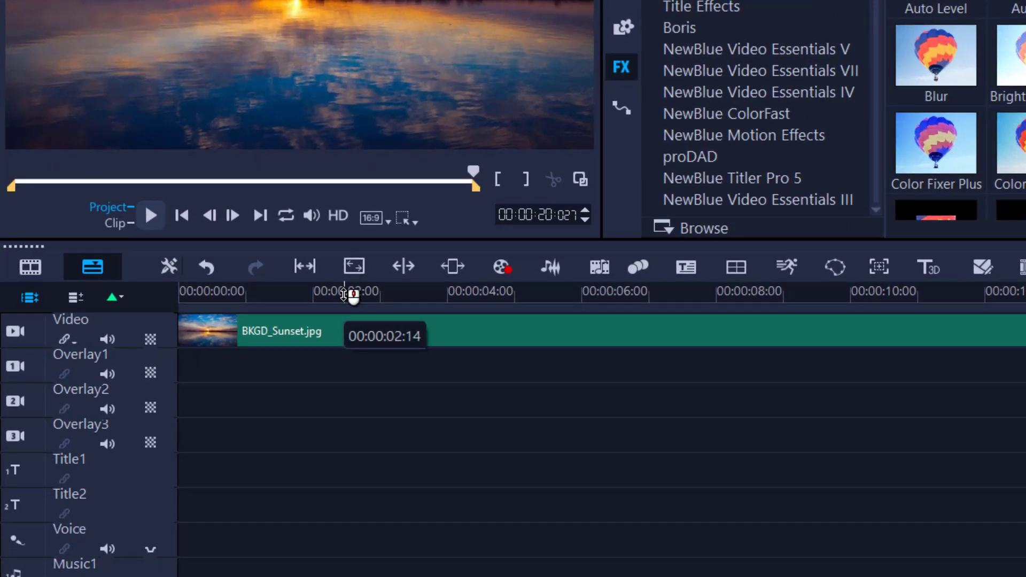
Split the sunset clip at about three seconds and select its first part.
{"action": "left_click", "coordinate": [201, 292]}
{"action": "left_click_drag", "start_coordinate": [202, 292], "coordinate": [519, 291]}
{"action": "key", "text": "s"}
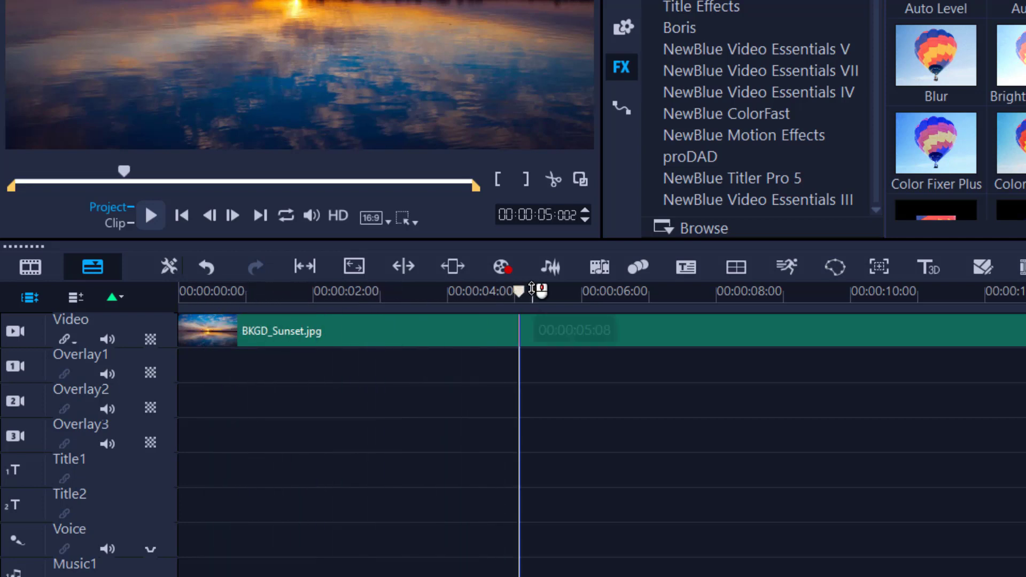
{"action": "left_click", "coordinate": [373, 339]}
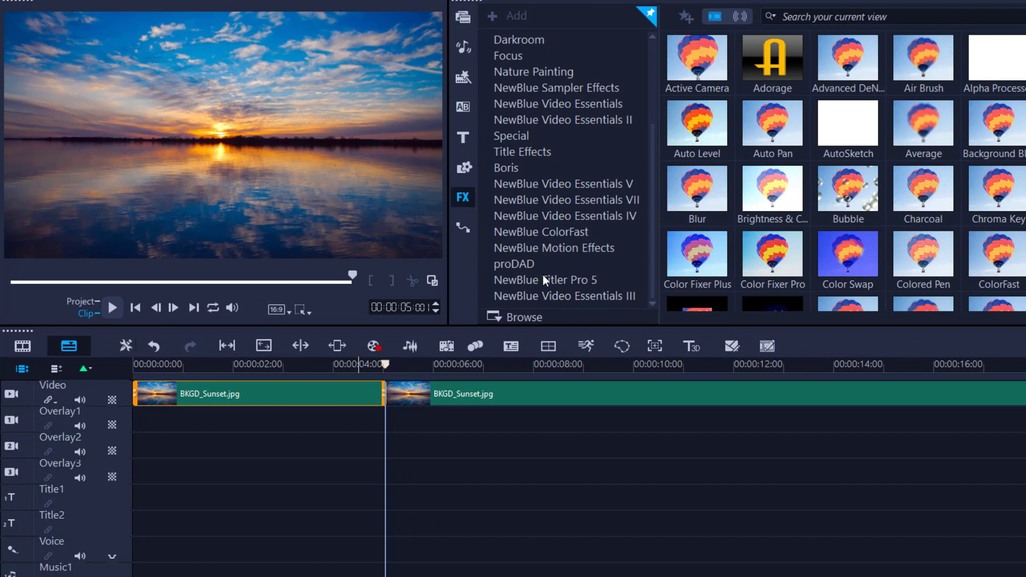
Apply the NewBlue Titler Pro 5 title to the first clip, then undo the title and split.
{"action": "left_click", "coordinate": [543, 280]}
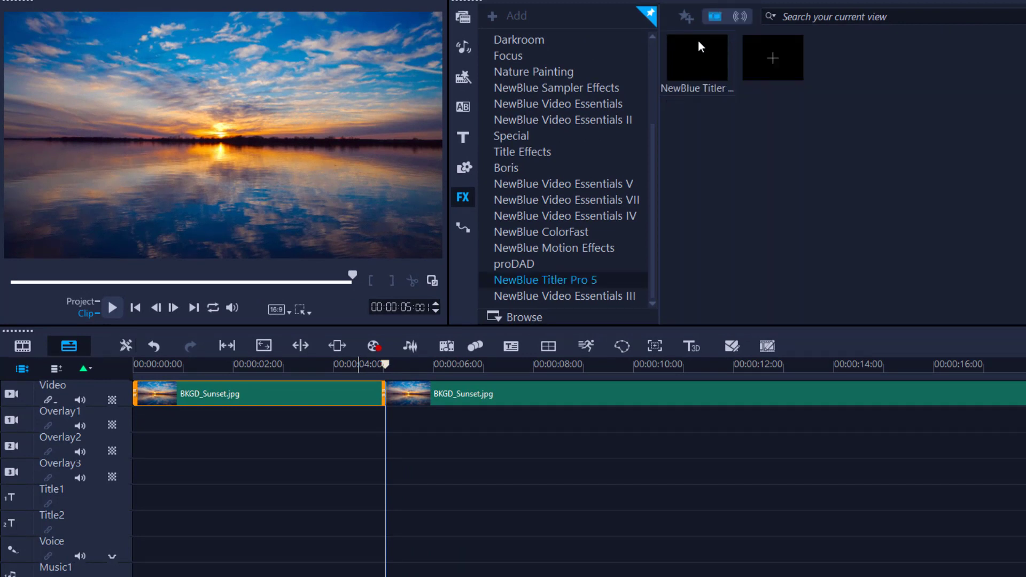
{"action": "left_click", "coordinate": [701, 69]}
{"action": "left_click", "coordinate": [695, 66]}
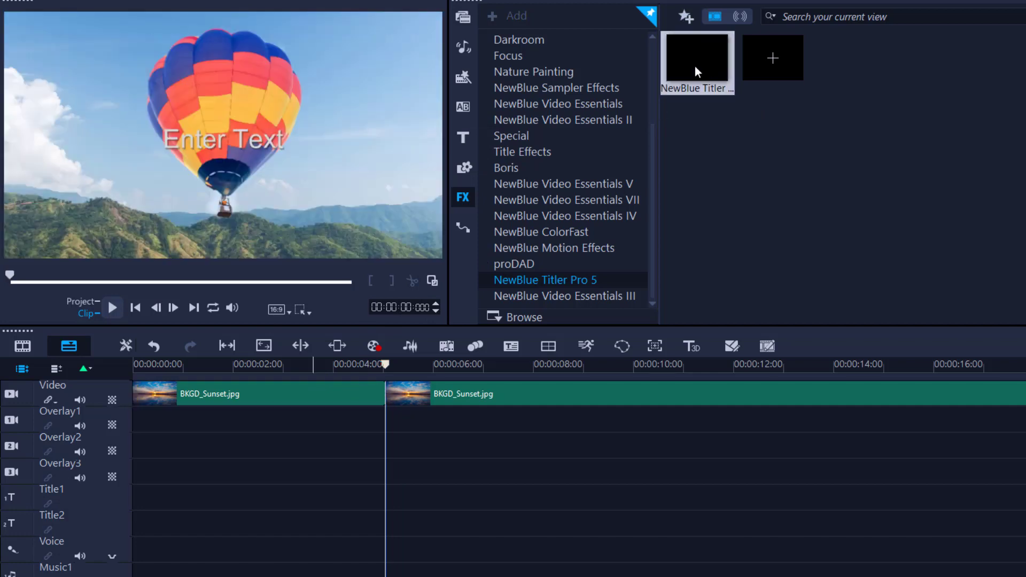
{"action": "left_click_drag", "start_coordinate": [695, 65], "coordinate": [324, 391]}
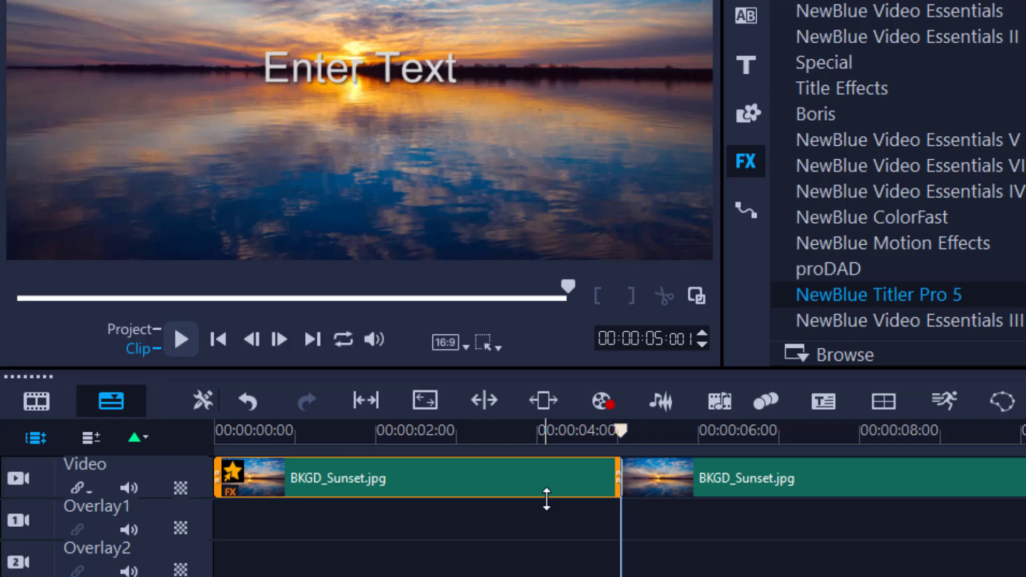
{"action": "key", "text": "ctrl+z"}
{"action": "key", "text": "ctrl+z"}
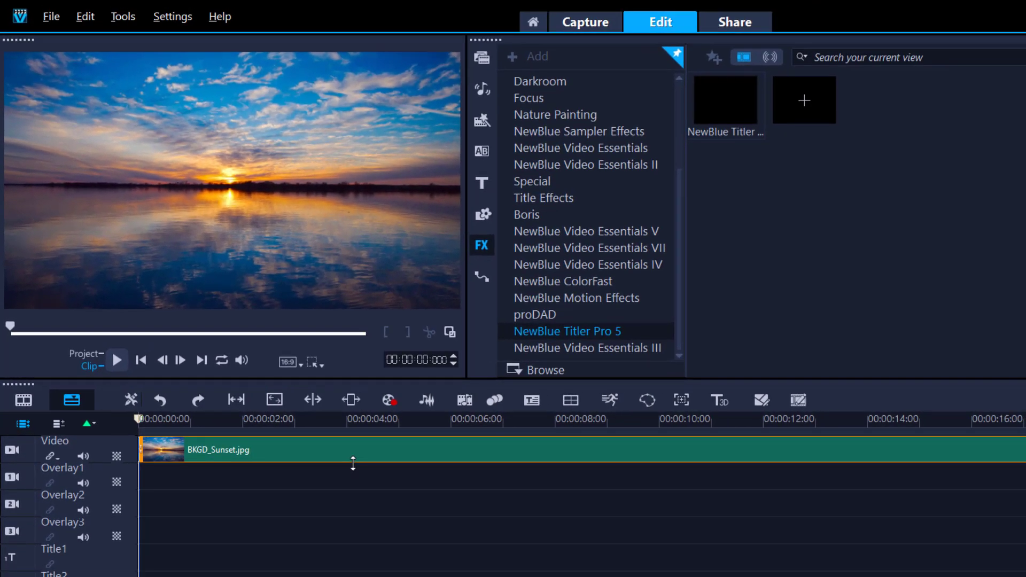
Place green.png from Media Folder (4) on the Overlay1 track.
{"action": "left_click", "coordinate": [484, 58]}
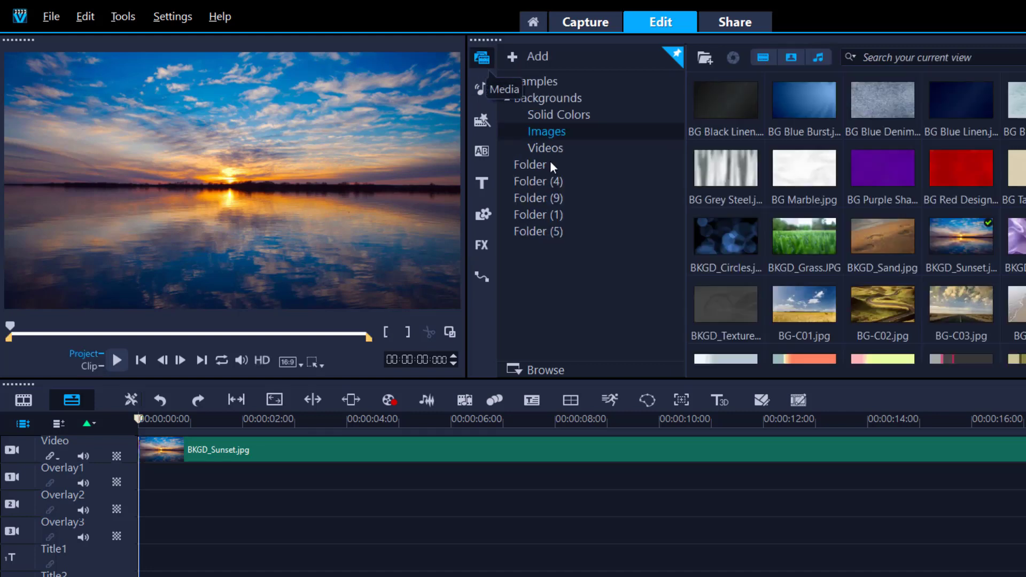
{"action": "left_click", "coordinate": [550, 180]}
{"action": "left_click_drag", "start_coordinate": [804, 109], "coordinate": [230, 476]}
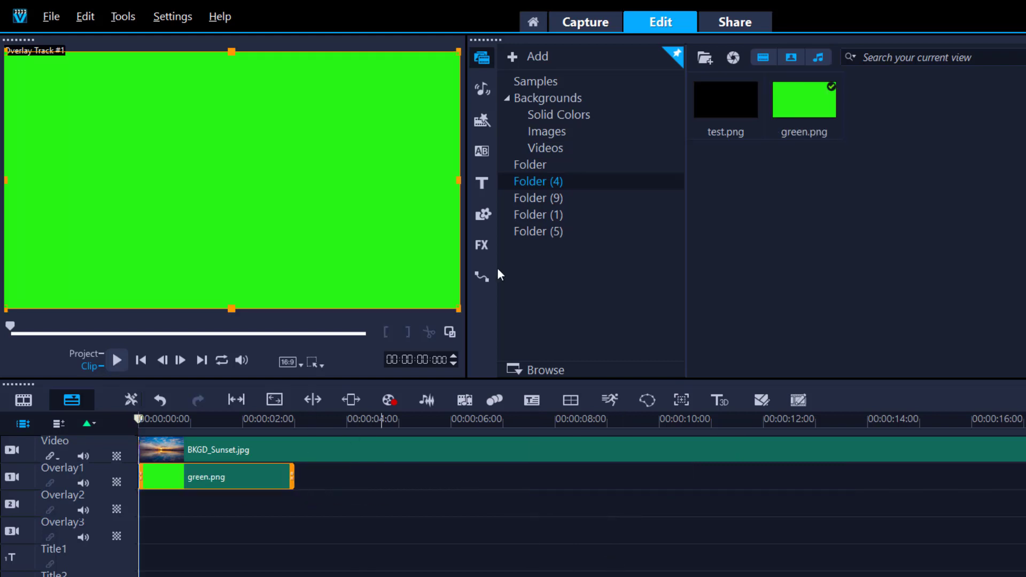
Apply the NewBlue Titler effect to green.png and trim it to three seconds.
{"action": "left_click", "coordinate": [483, 245]}
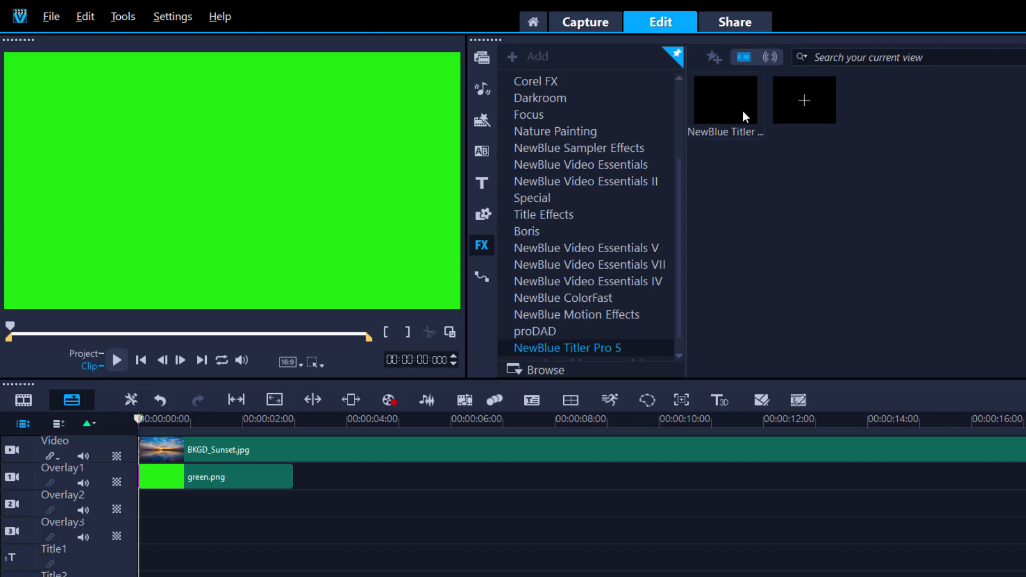
{"action": "left_click_drag", "start_coordinate": [743, 110], "coordinate": [267, 479]}
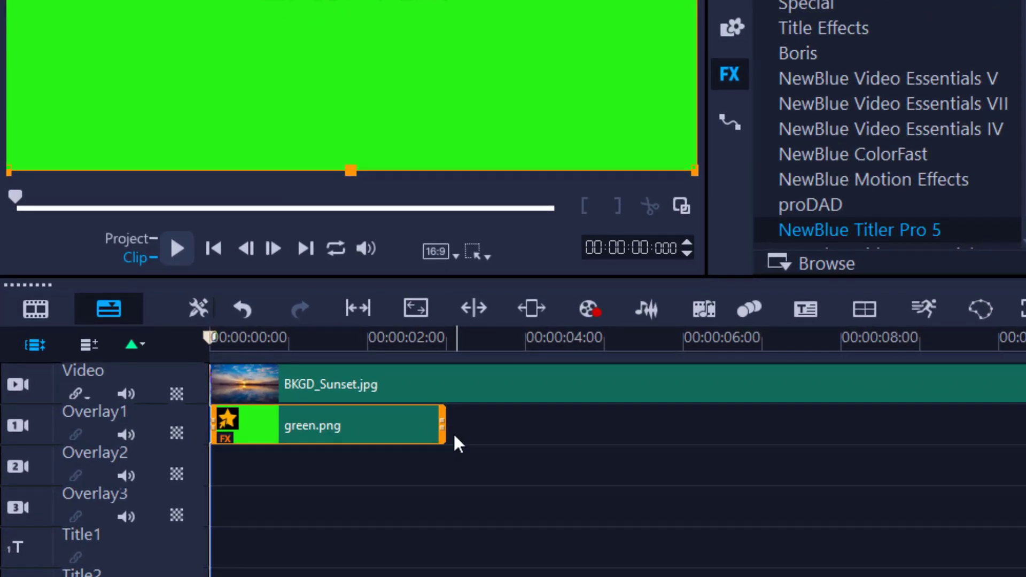
{"action": "left_click_drag", "start_coordinate": [444, 434], "coordinate": [498, 427]}
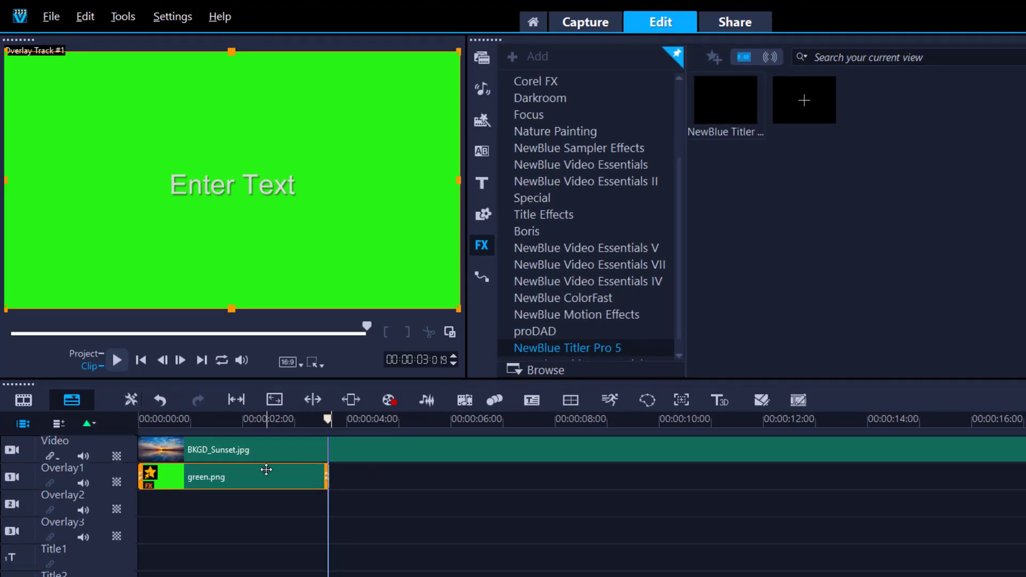
Enable Chroma Key on green.png so the sunset shows through, and set blending Gamma to 100.
{"action": "double_click", "coordinate": [287, 476]}
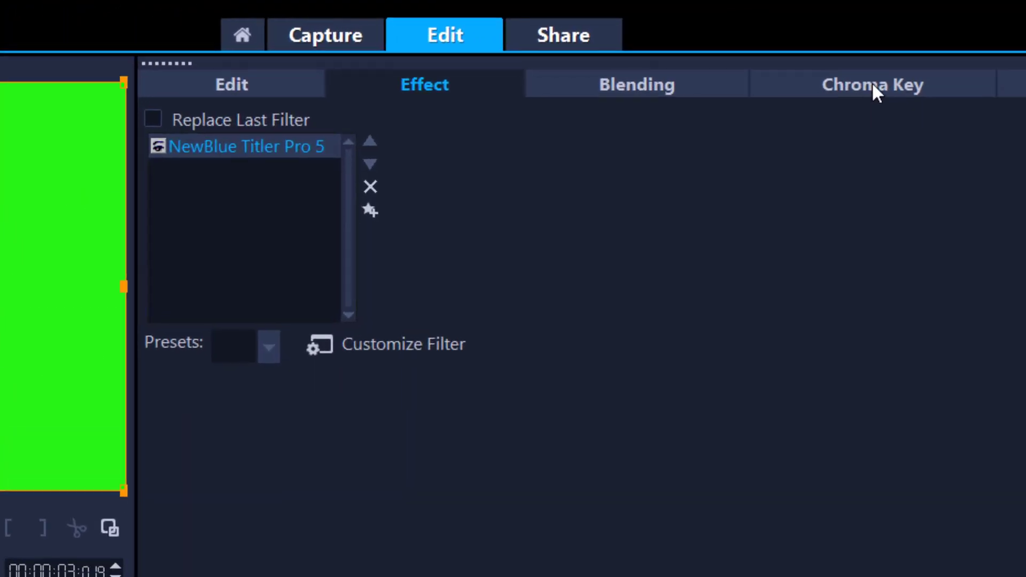
{"action": "left_click", "coordinate": [916, 60]}
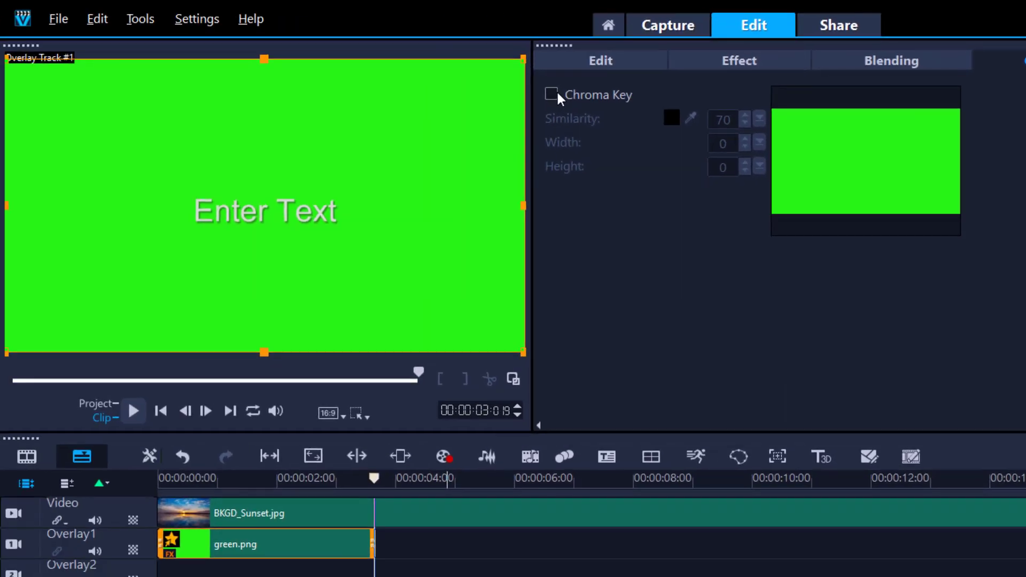
{"action": "left_click", "coordinate": [143, 134]}
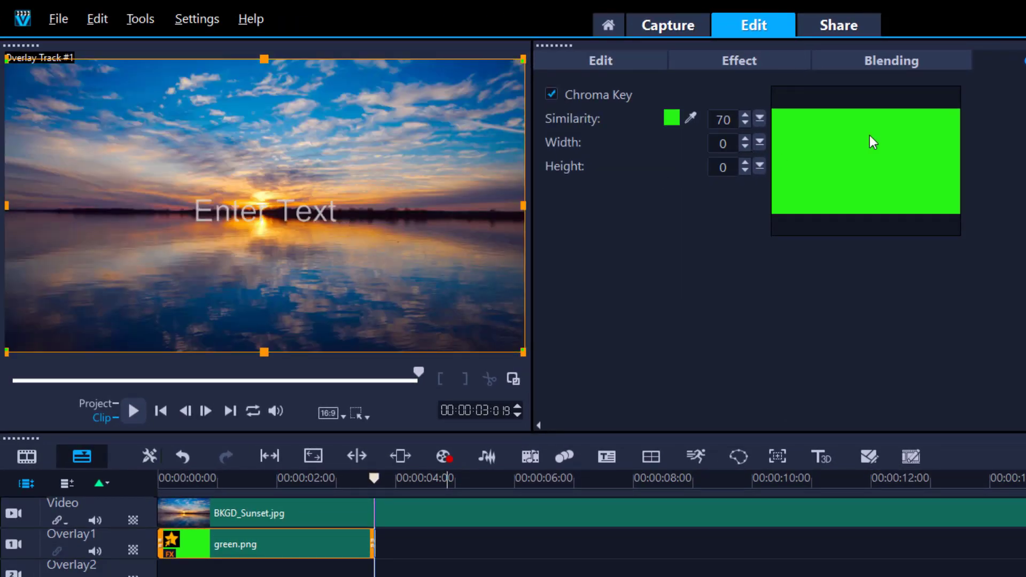
{"action": "left_click", "coordinate": [893, 62]}
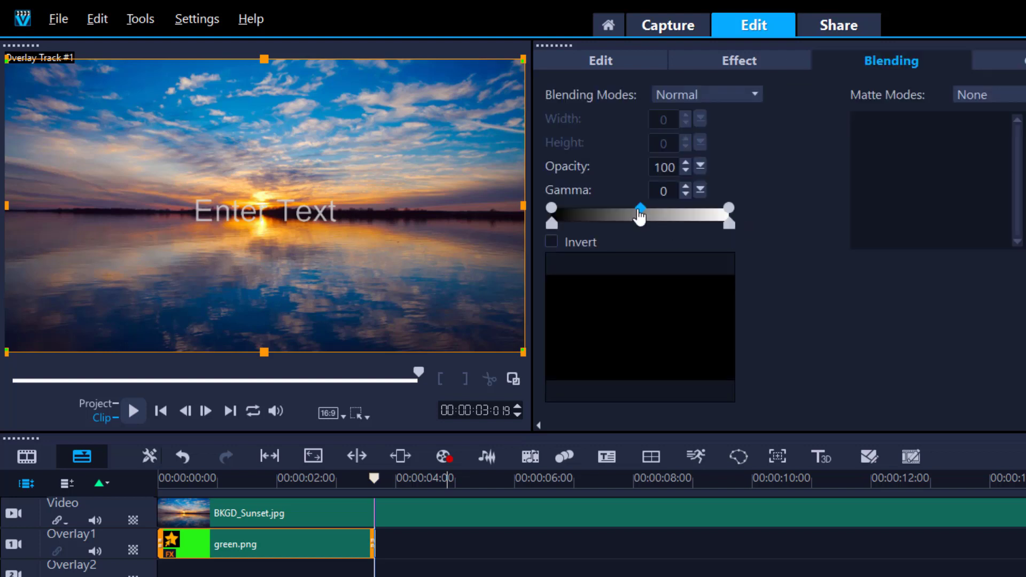
{"action": "left_click_drag", "start_coordinate": [641, 215], "coordinate": [765, 222]}
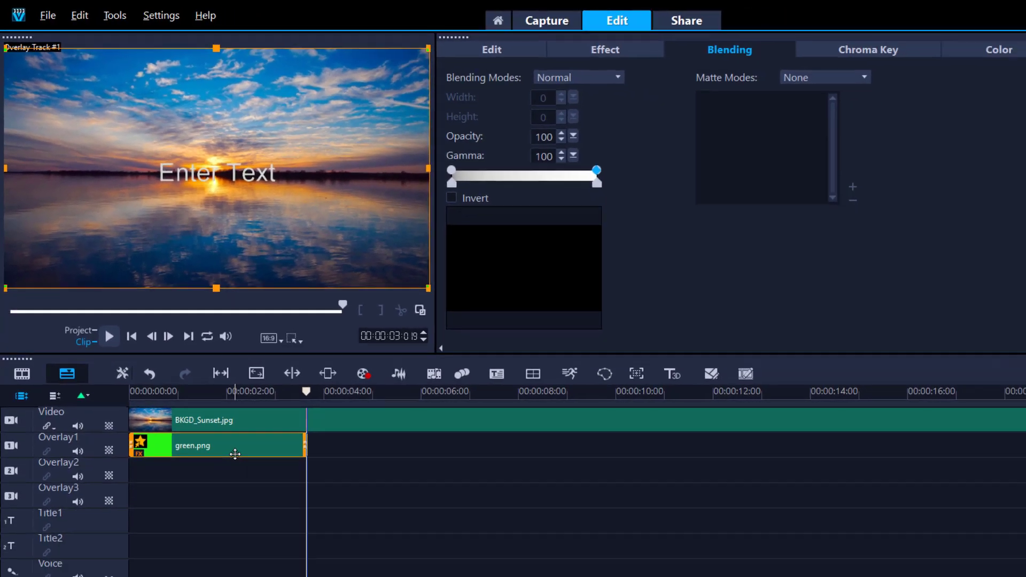
Delete green.png, apply NewBlue Titler Pro 5 to BKGD_Sunset.jpg, and open it in Titler Pro.
{"action": "key", "text": "Delete"}
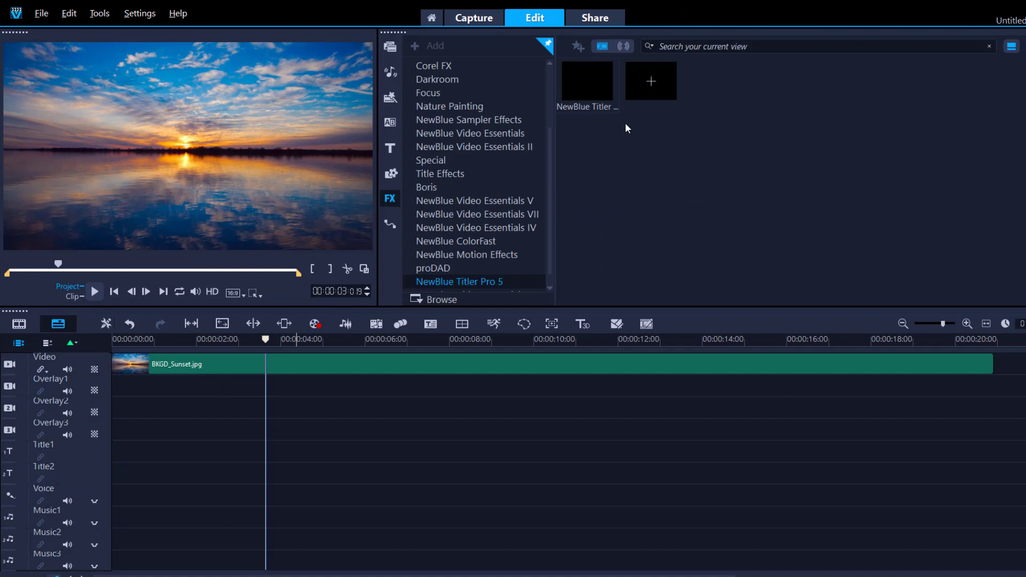
{"action": "left_click_drag", "start_coordinate": [588, 82], "coordinate": [421, 362]}
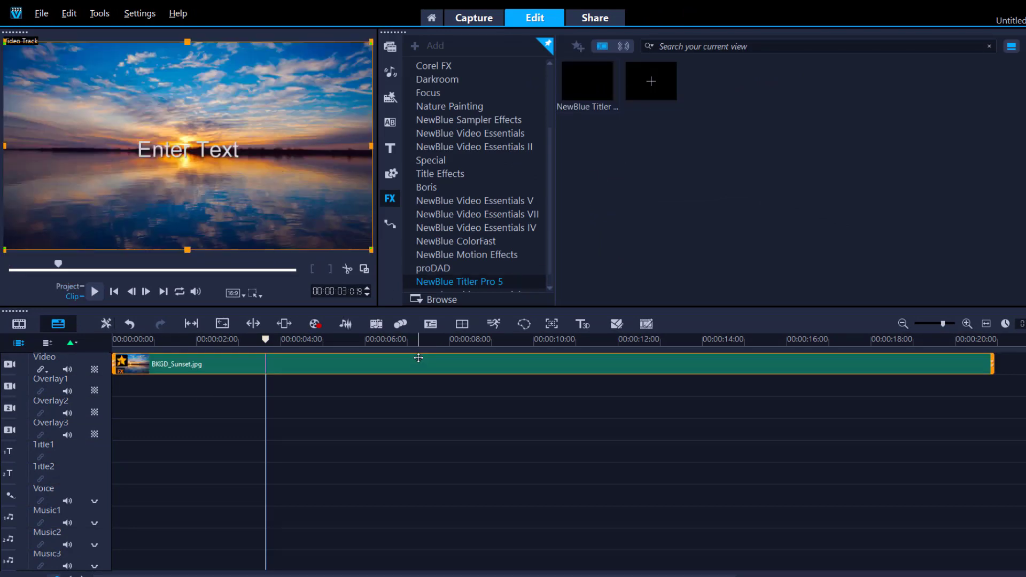
{"action": "double_click", "coordinate": [417, 361]}
{"action": "left_click", "coordinate": [512, 174]}
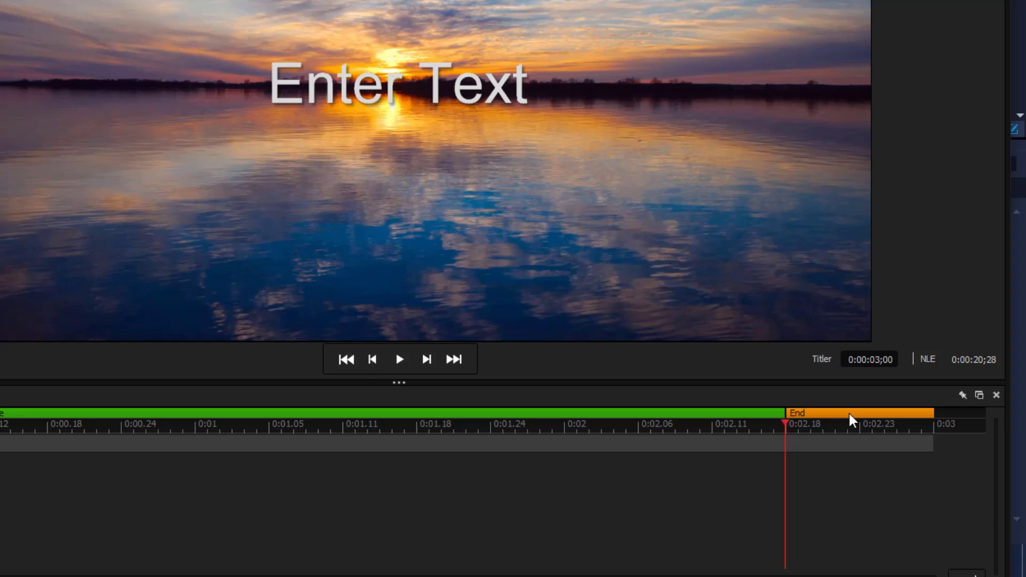
Delete the fixed End region from the title, then close Titler Pro saving the changes.
{"action": "right_click", "coordinate": [850, 416]}
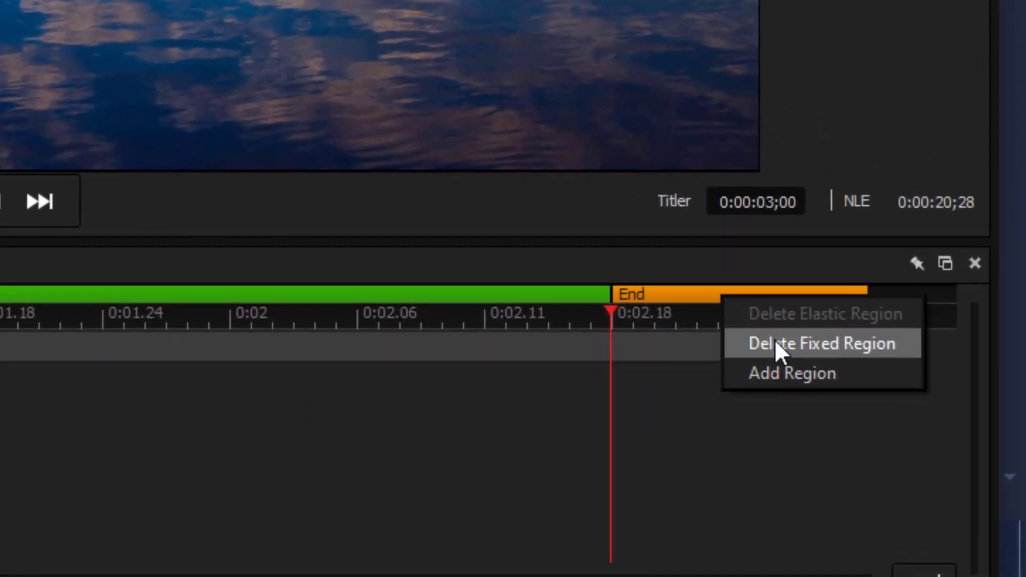
{"action": "left_click", "coordinate": [775, 339]}
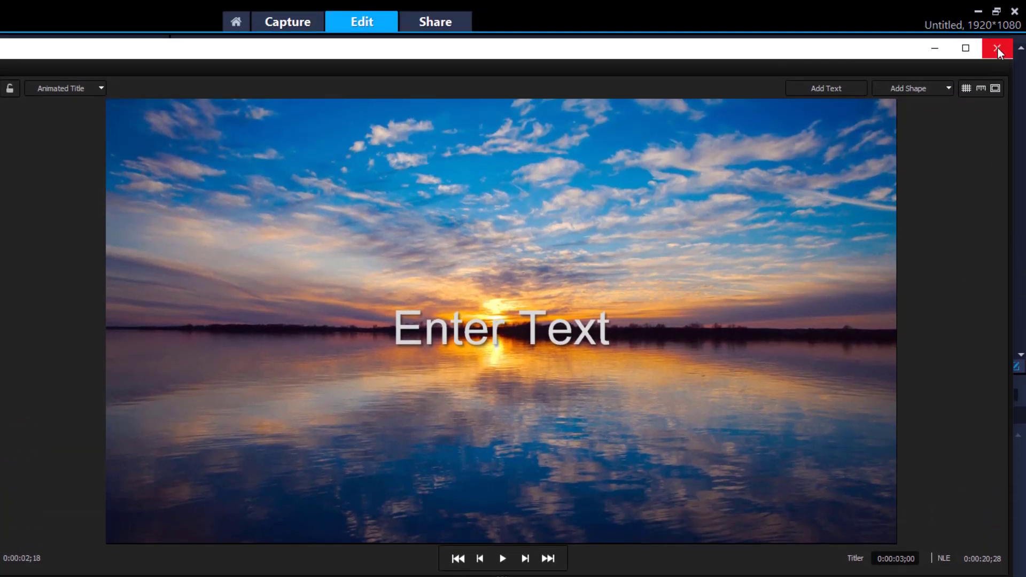
{"action": "left_click", "coordinate": [998, 47]}
{"action": "left_click", "coordinate": [294, 419]}
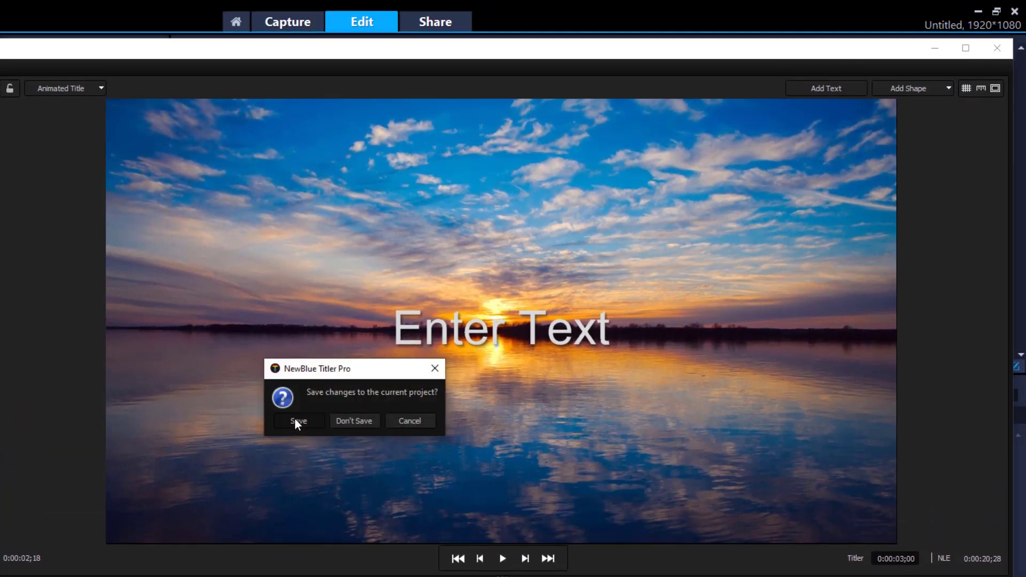
{"action": "left_click", "coordinate": [295, 421]}
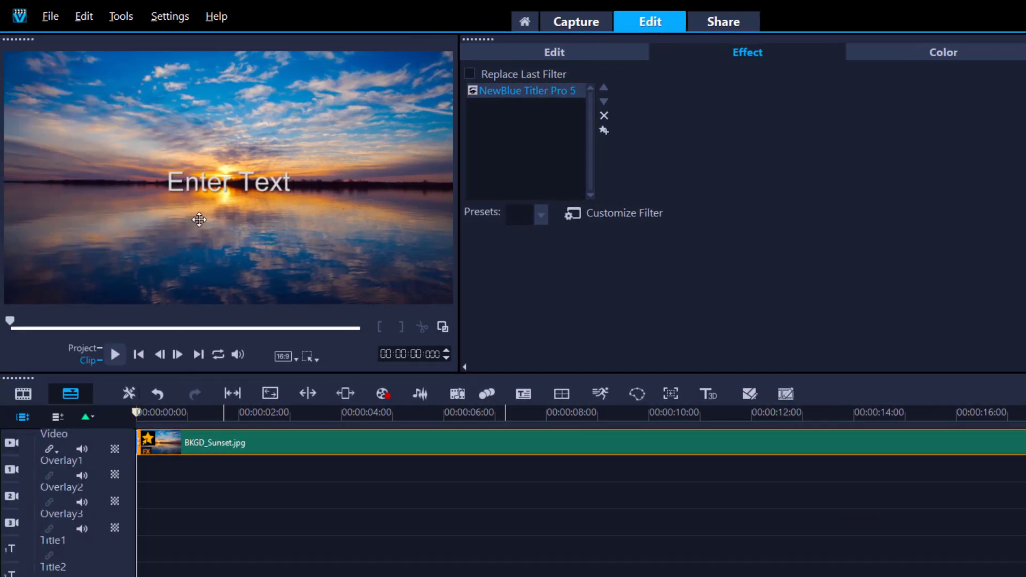
Play and pause the titled sunset preview, rewind to about 2 seconds, and close without saving.
{"action": "left_click", "coordinate": [115, 355]}
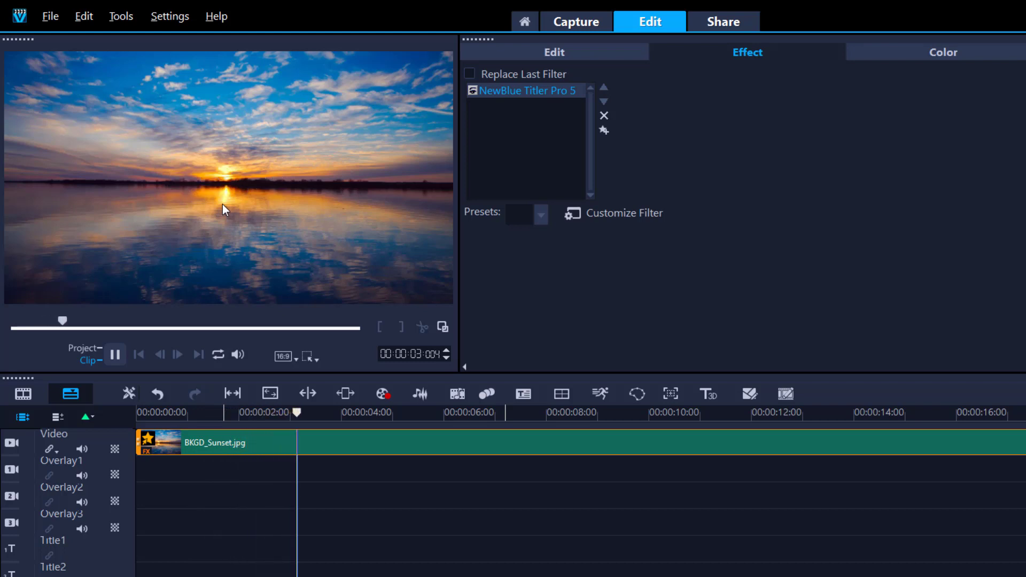
{"action": "left_click", "coordinate": [116, 355]}
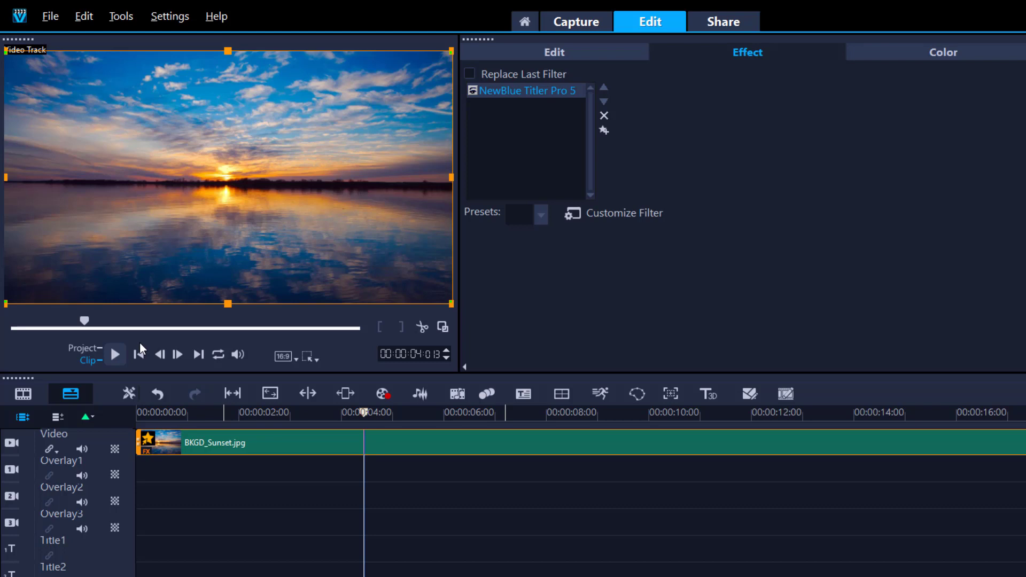
{"action": "left_click_drag", "start_coordinate": [367, 412], "coordinate": [244, 412]}
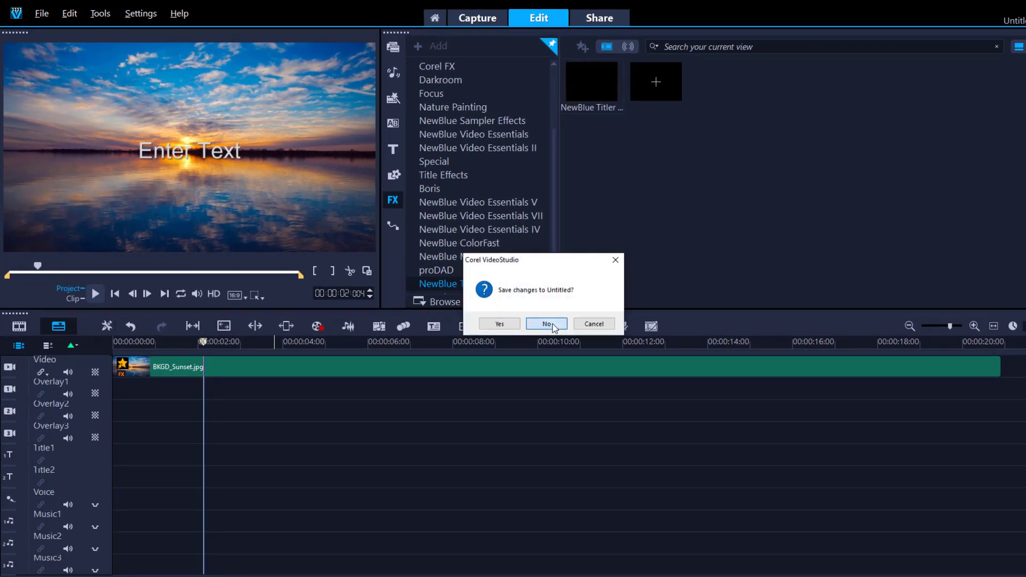
{"action": "left_click", "coordinate": [551, 322]}
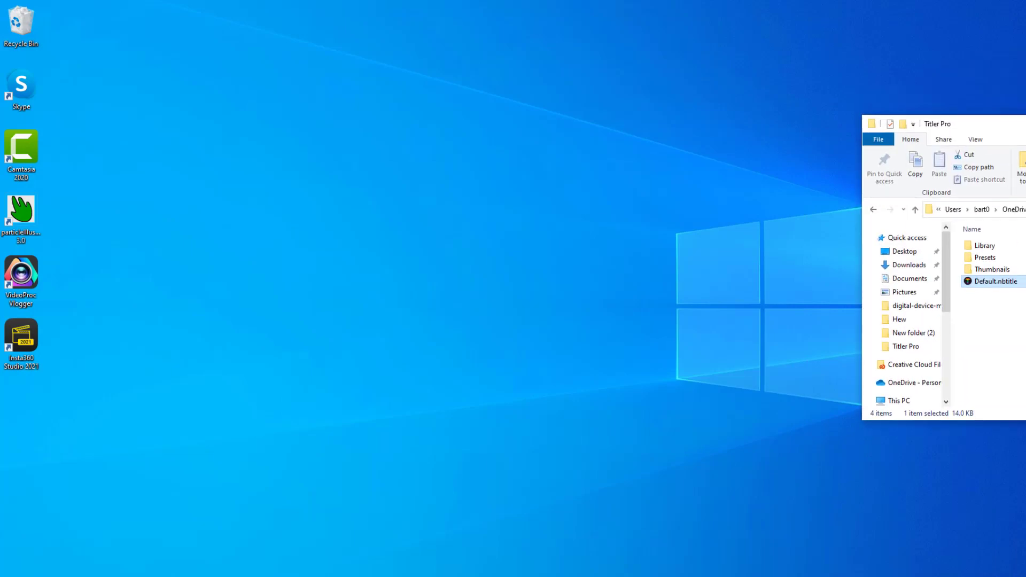
Center the Titler Pro folder window and open Default.nbtitle.
{"action": "left_click_drag", "start_coordinate": [1024, 142], "coordinate": [435, 155]}
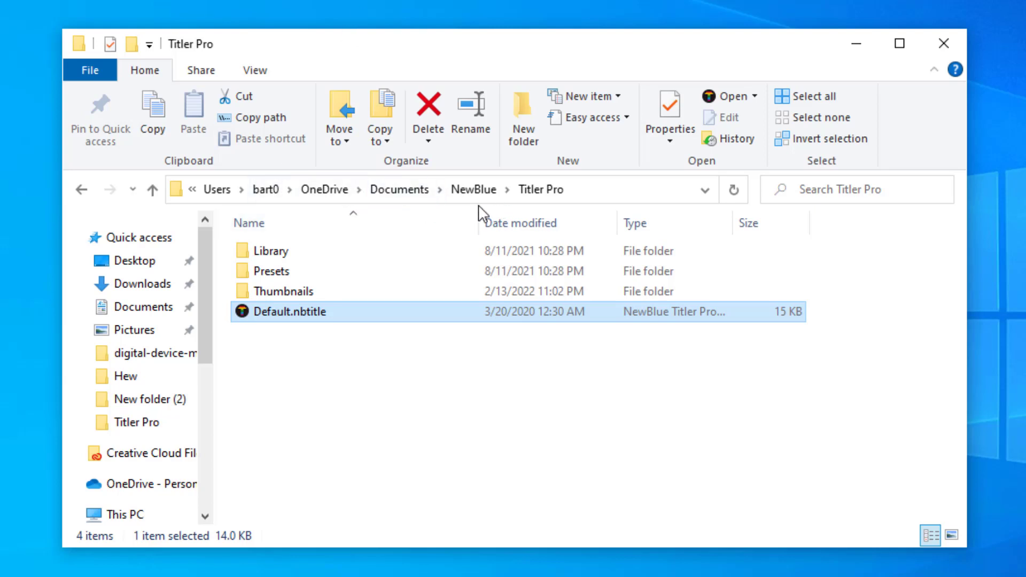
{"action": "double_click", "coordinate": [297, 314]}
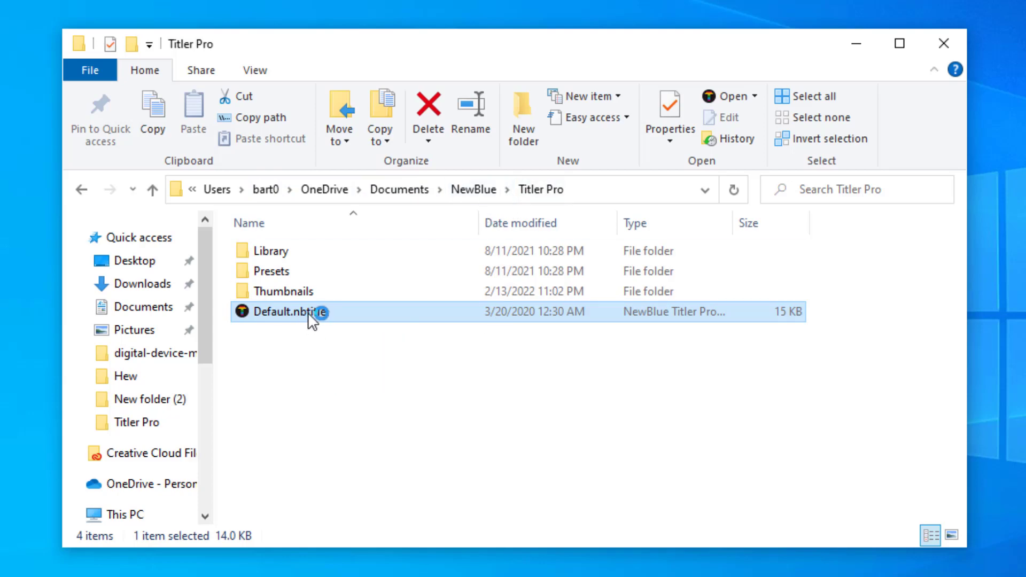